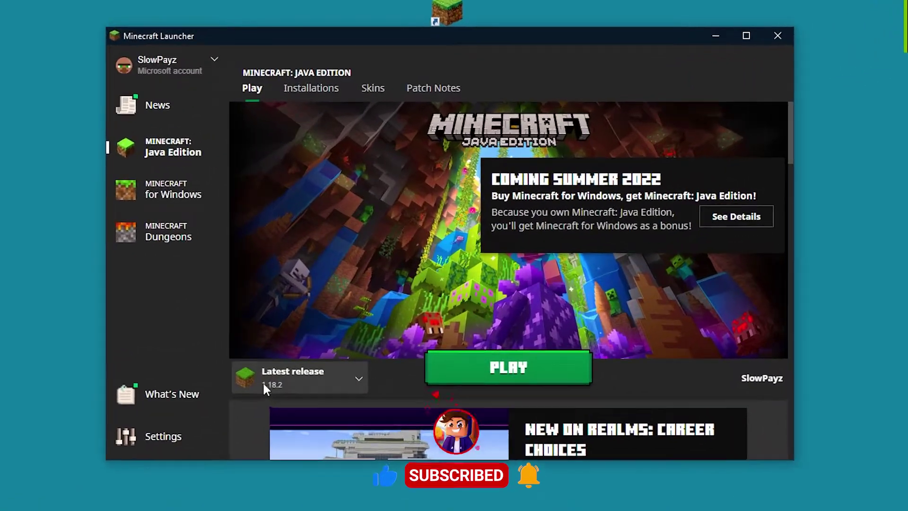
Launch Minecraft on 'Latest release 1.18.2', then quit from the title screen
click(305, 386)
click(293, 267)
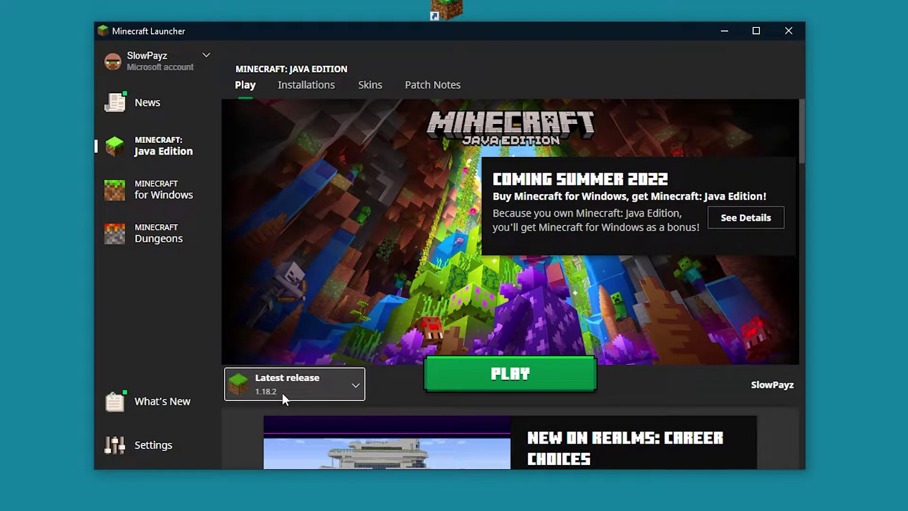
click(480, 381)
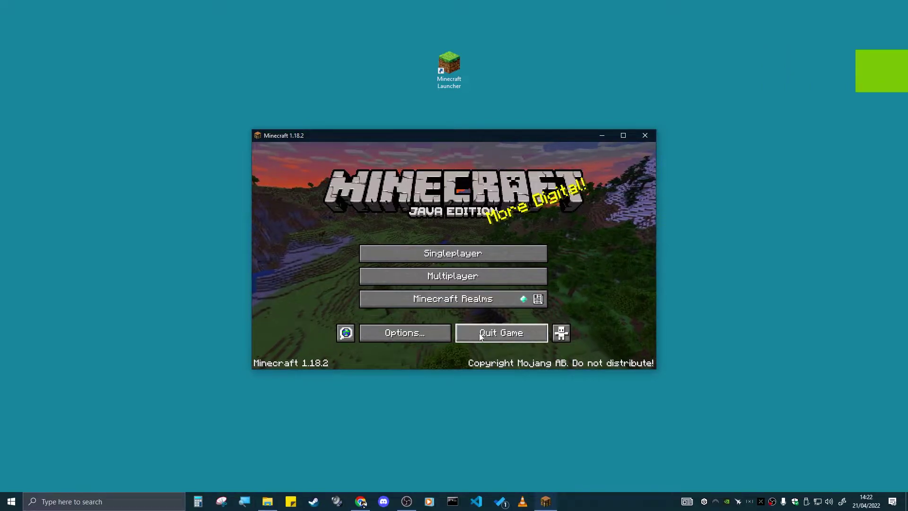
click(498, 336)
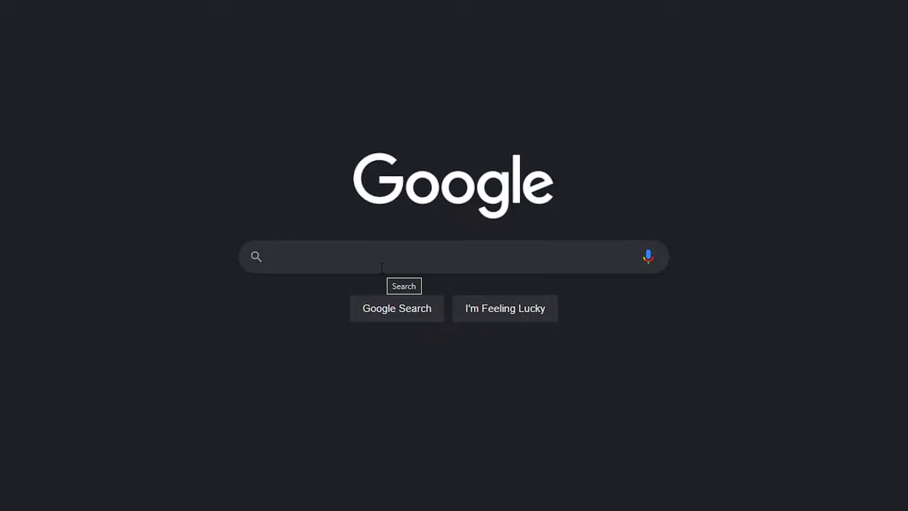
Google 'minecraft forge' and open the files.minecraftforge.net downloads page for 1.18.2
text(minecraft for)
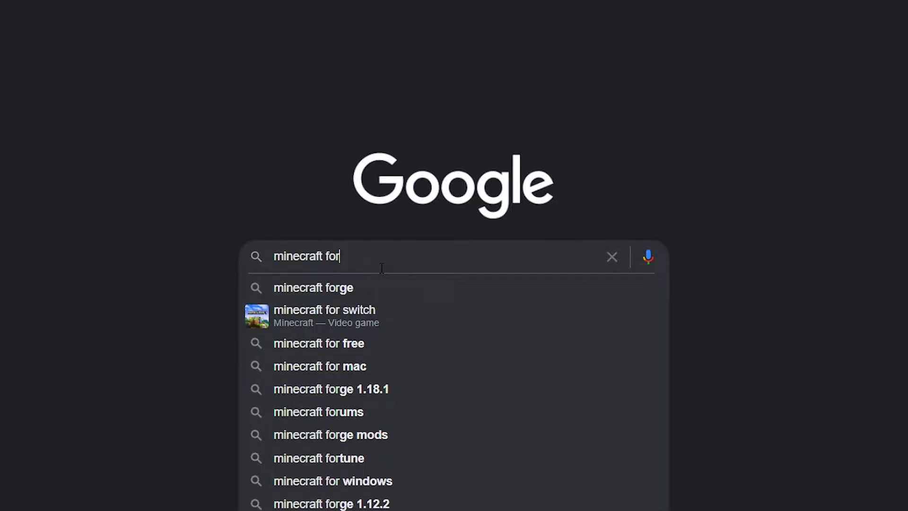
click(350, 291)
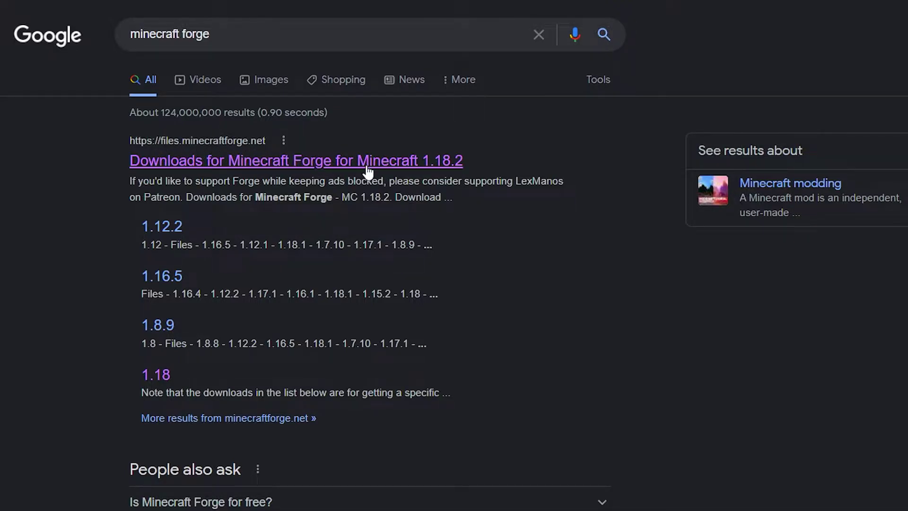
click(311, 161)
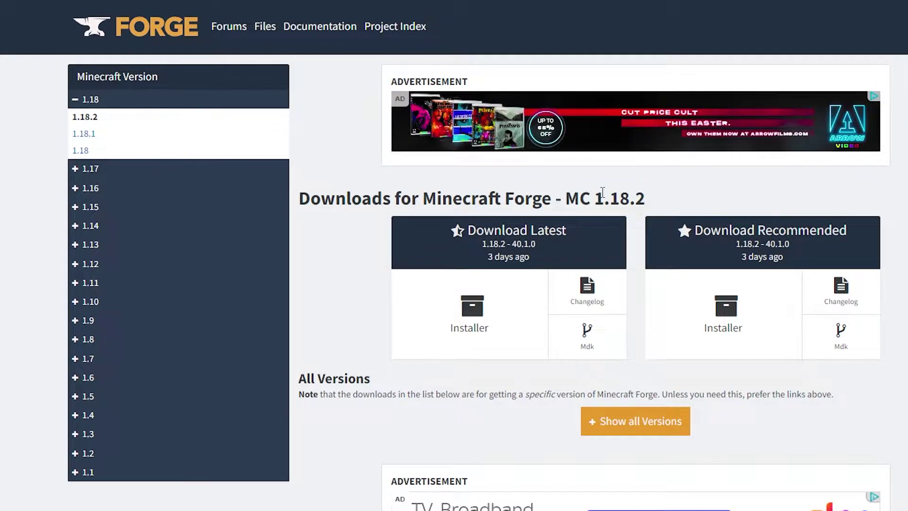
Highlight the recommended 1.18.2 Forge version number and its release date
drag(737, 244, 756, 245)
click(756, 253)
drag(741, 257, 783, 257)
click(753, 262)
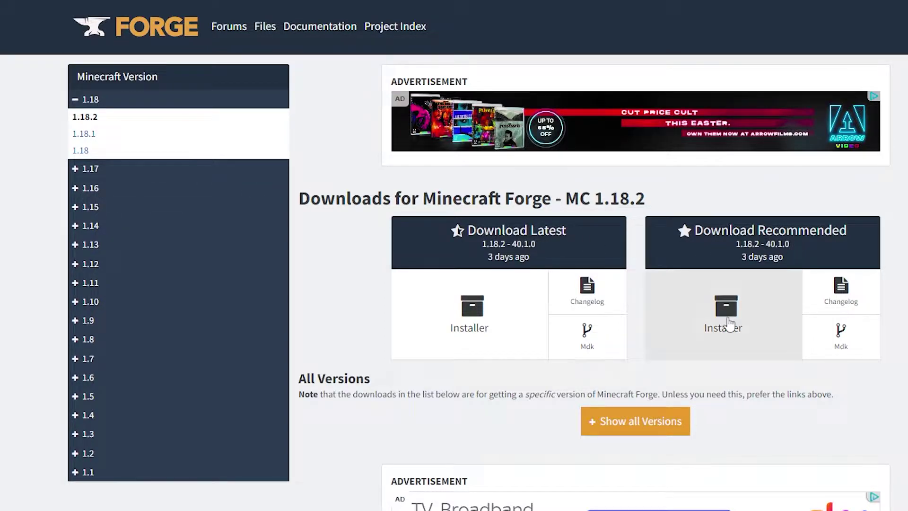
Download the recommended 1.18.2 installer past the ad and save the jar to the desktop
click(718, 342)
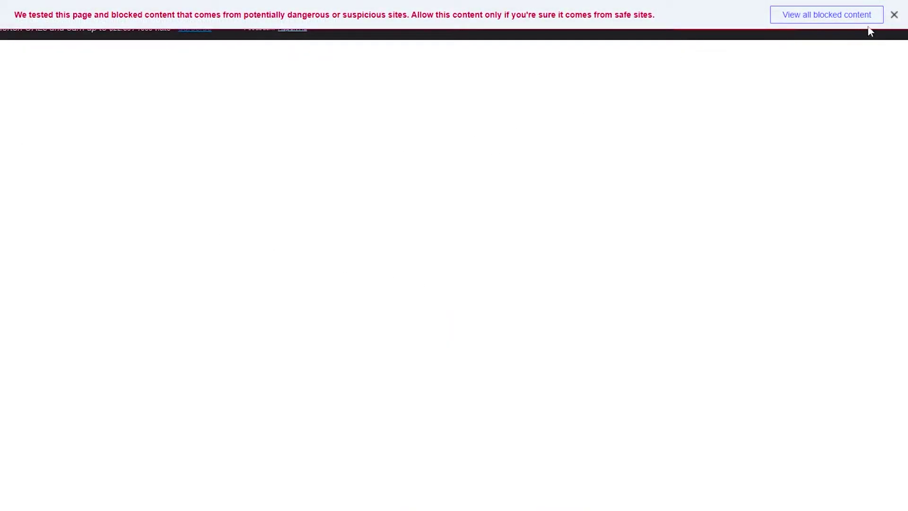
click(894, 15)
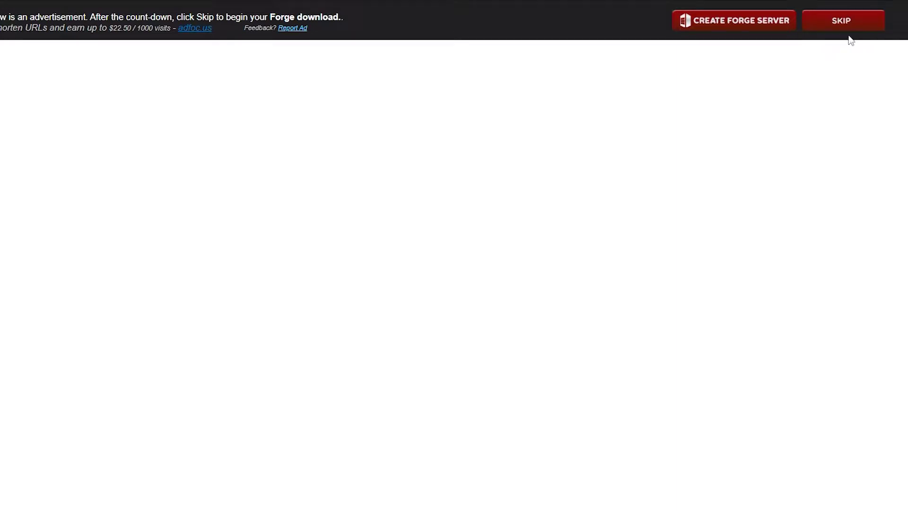
click(845, 27)
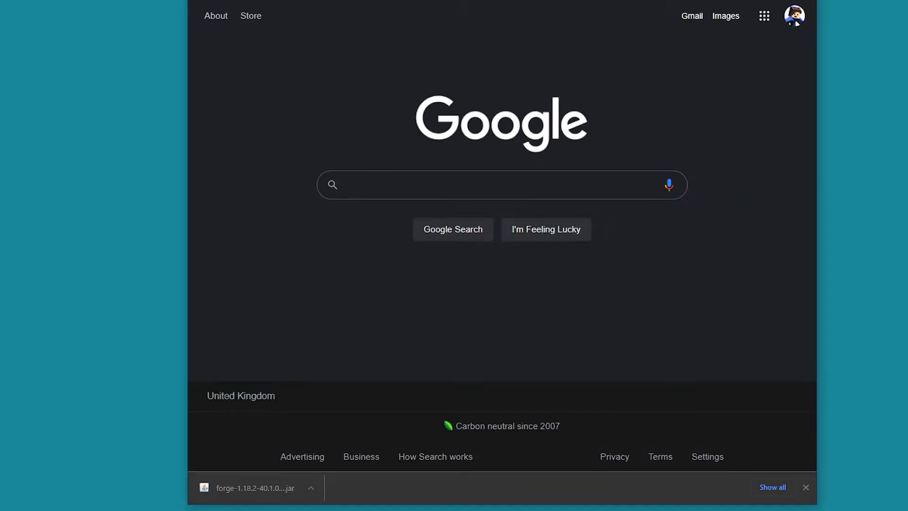
drag(245, 497, 92, 124)
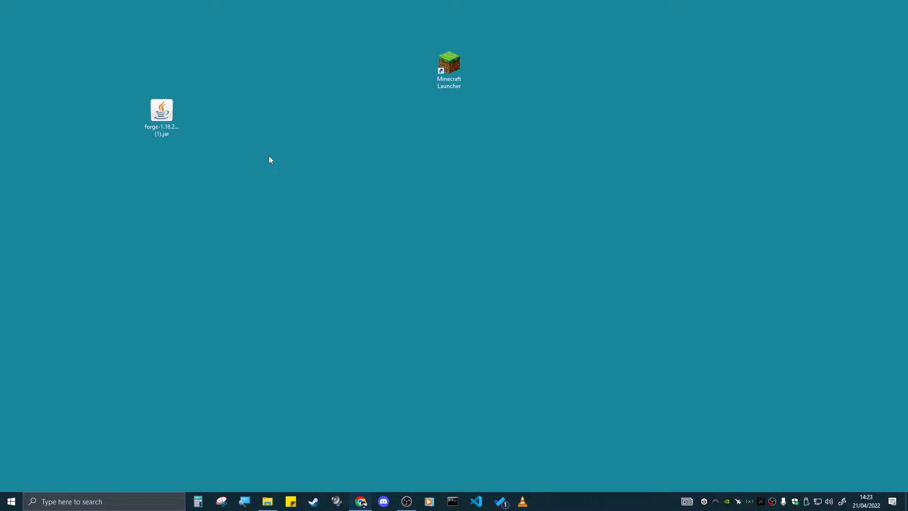
Move the Forge jar beneath the Minecraft Launcher shortcut and run it
drag(165, 130, 452, 178)
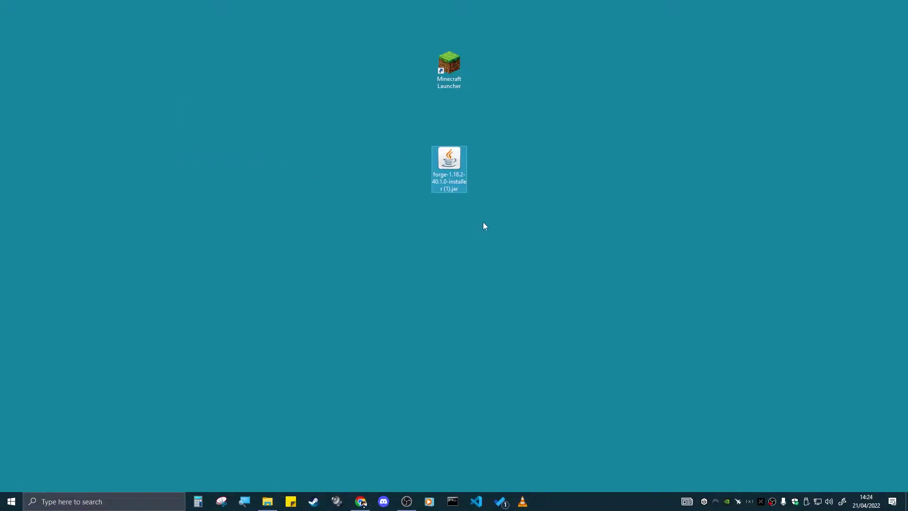
double_click(448, 163)
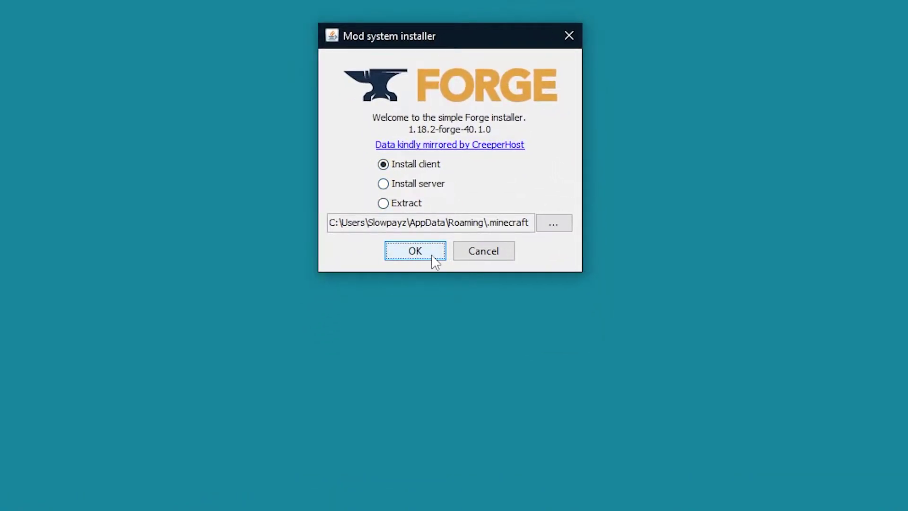
Install the Forge 40.1.0 client into the default .minecraft folder and confirm completion
click(416, 255)
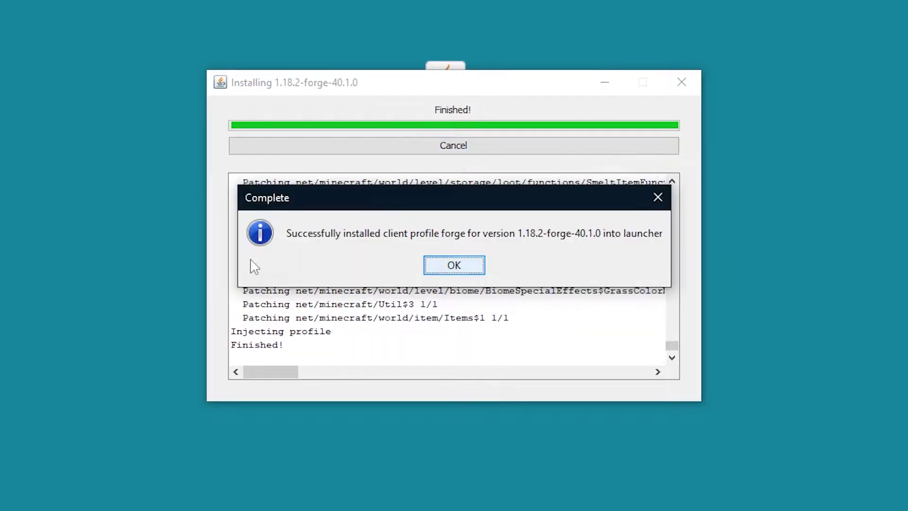
click(458, 277)
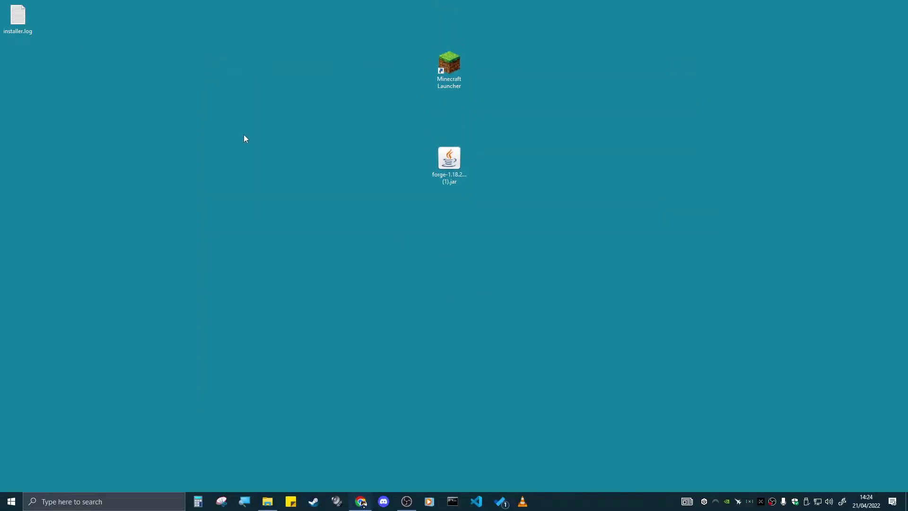
mouse_move(449, 161)
mouse_down()
mouse_move(430, 163)
mouse_move(462, 162)
mouse_up()
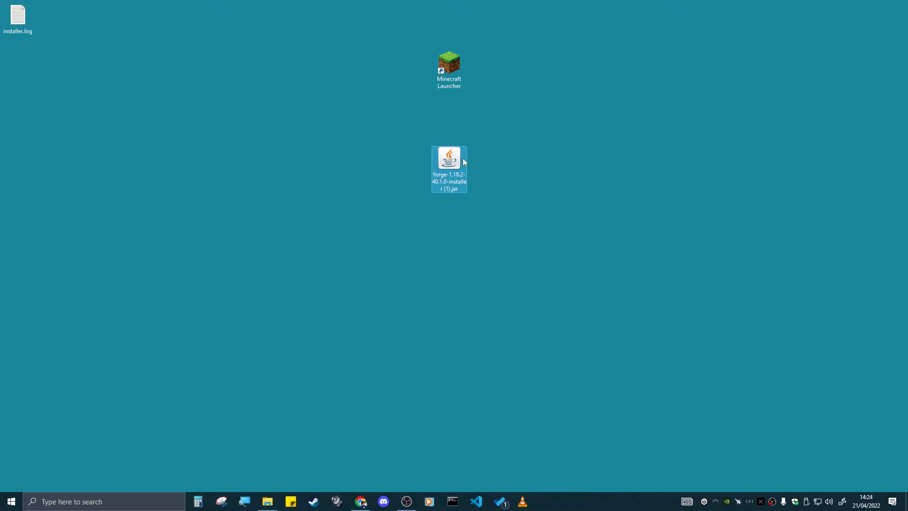
Delete the Forge installer jar from the desktop
click(363, 169)
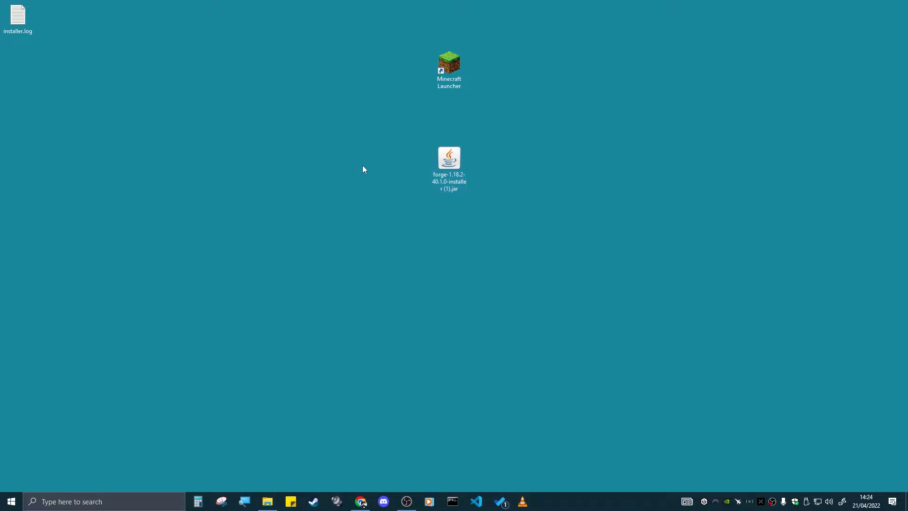
right_click(446, 167)
mouse_move(354, 217)
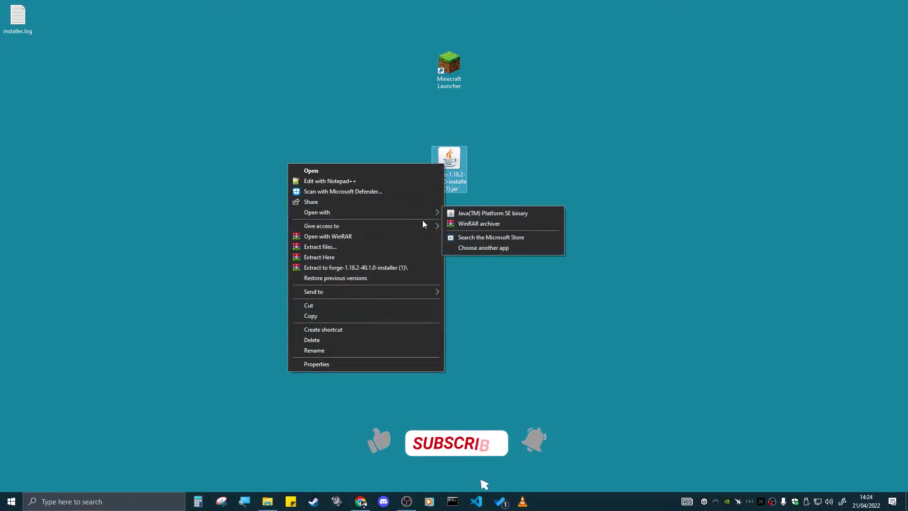
click(478, 217)
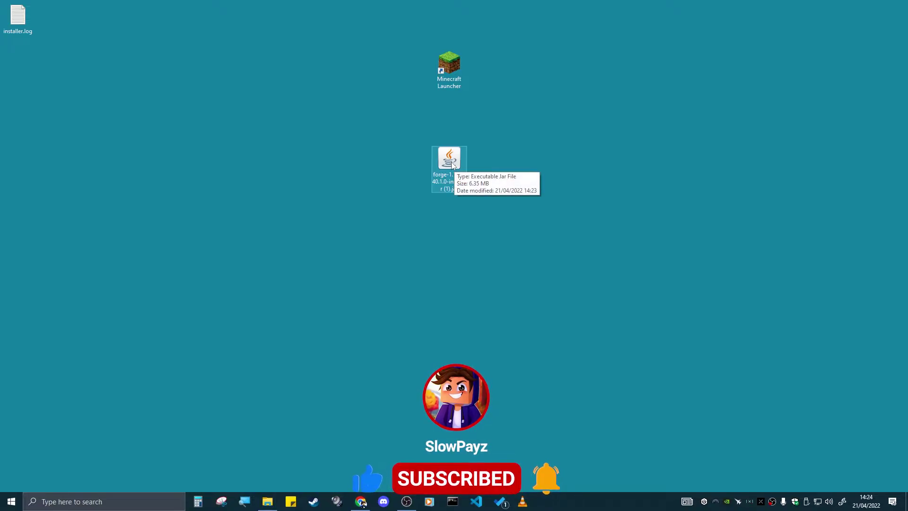
drag(390, 217, 473, 151)
key(Delete)
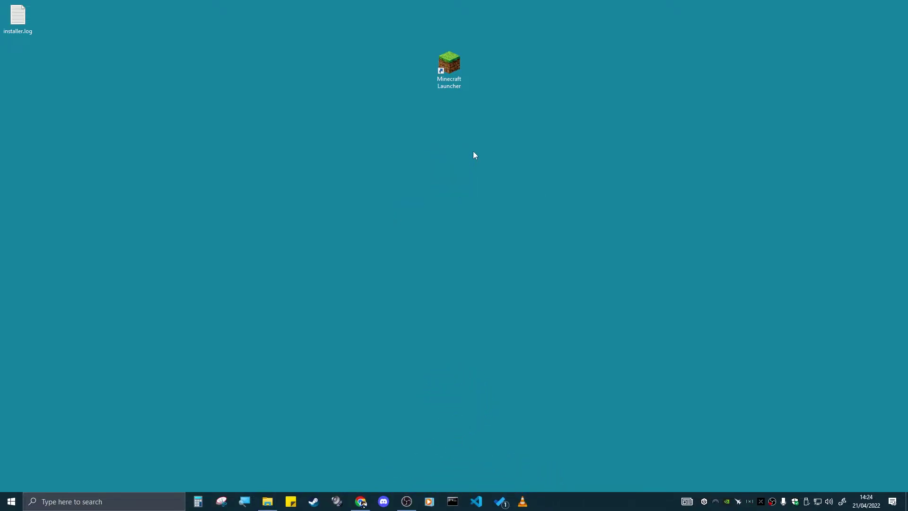
Return installer.log to the top-left corner and start a Google search for minecraft mods
drag(18, 16, 131, 88)
drag(85, 62, 86, 63)
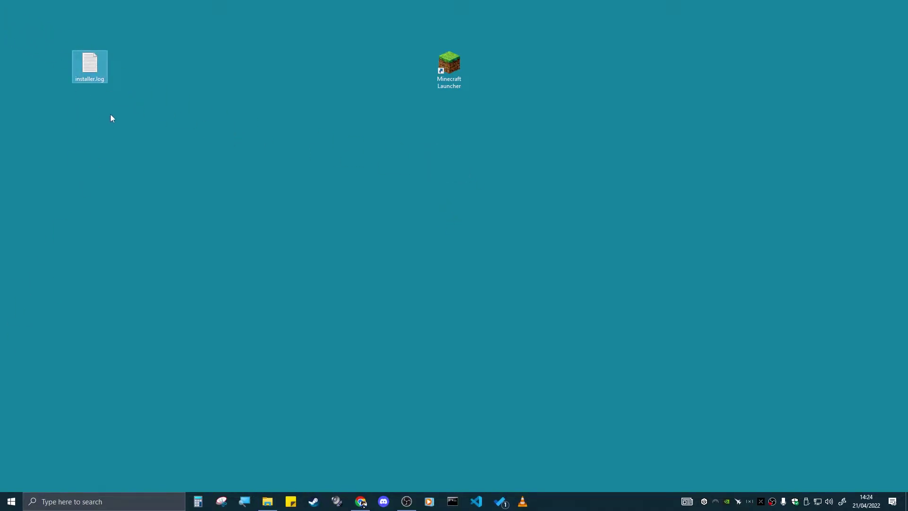
drag(16, 18, 17, 19)
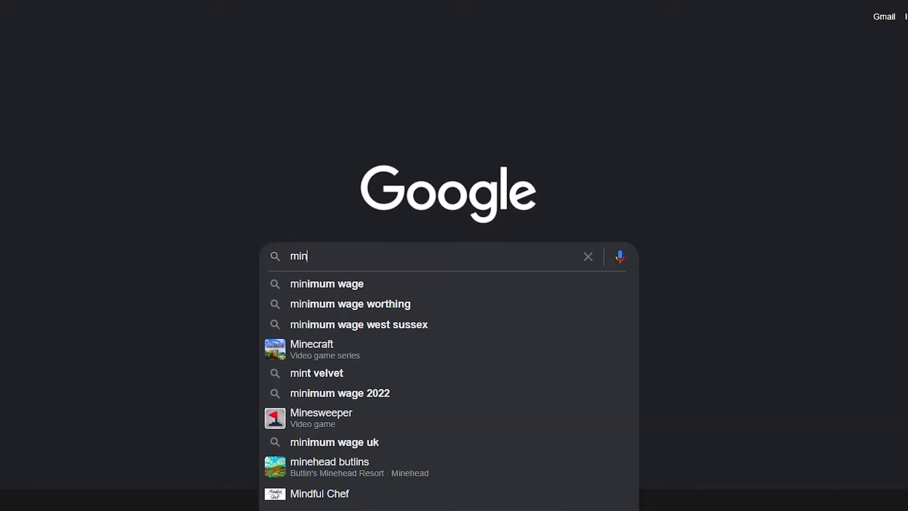
text(ecraft )
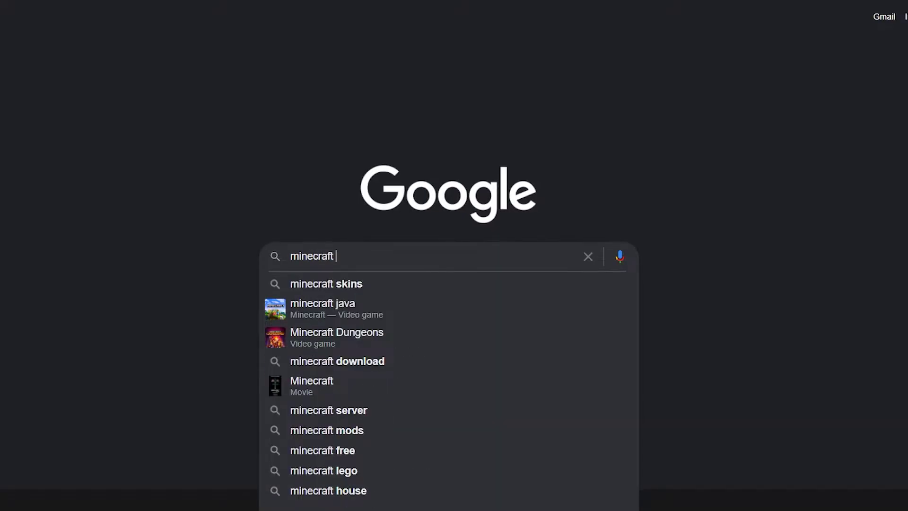
text(mods)
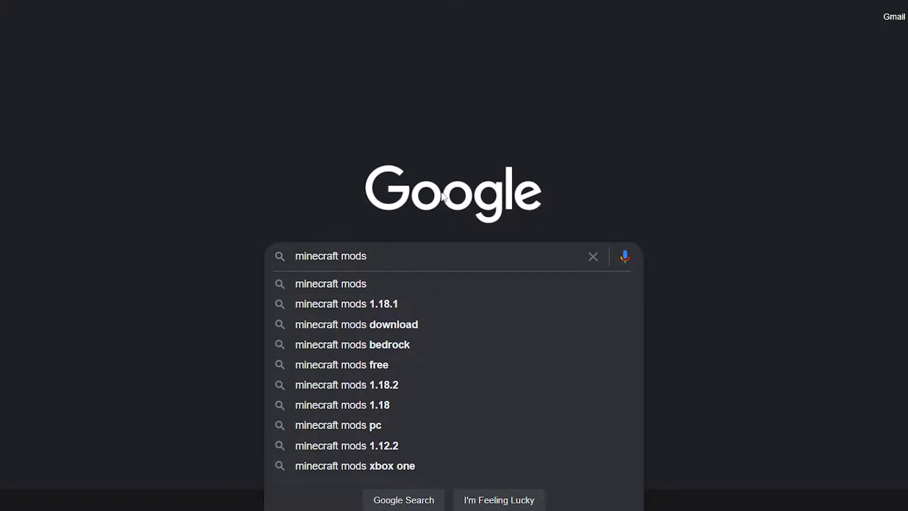
Search Google for 'minecraft mods 1.18.2' and scroll down to the CurseForge result
click(393, 386)
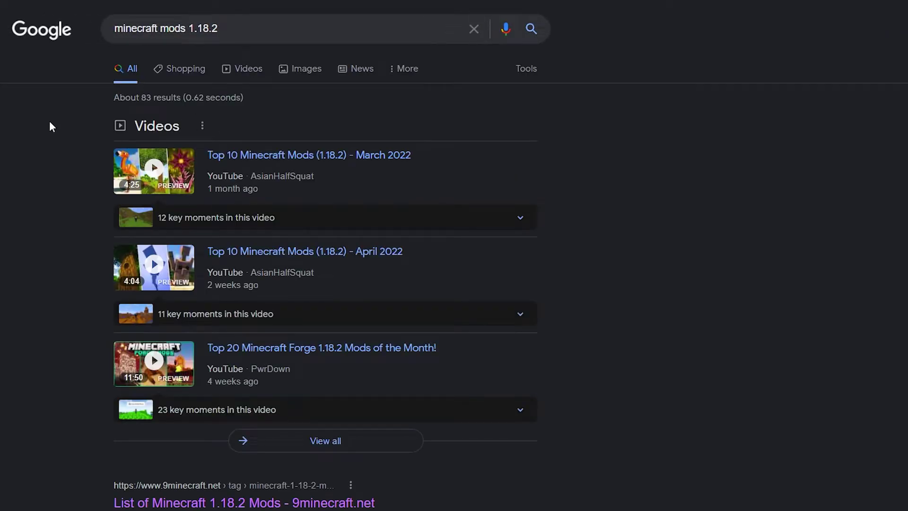
scroll(563, 157, down, 4)
scroll(573, 162, down, 2)
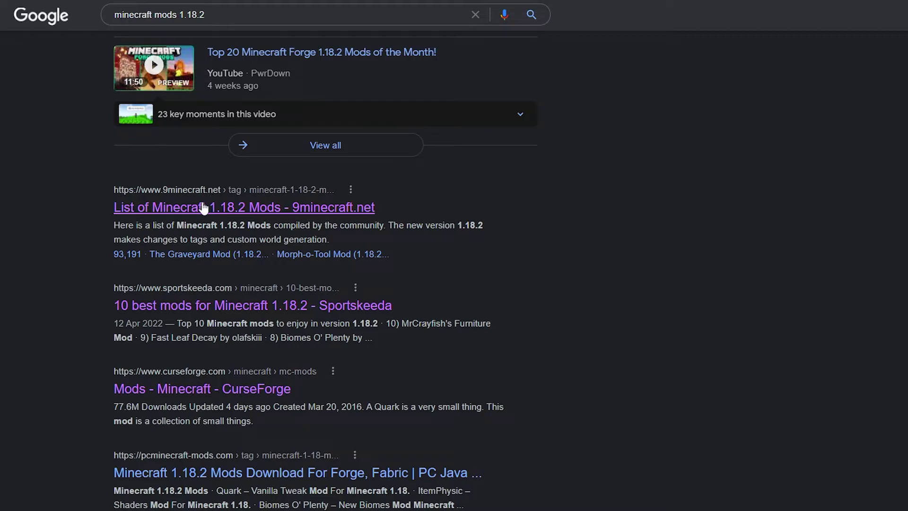
scroll(208, 208, down, 2)
scroll(177, 178, down, 1)
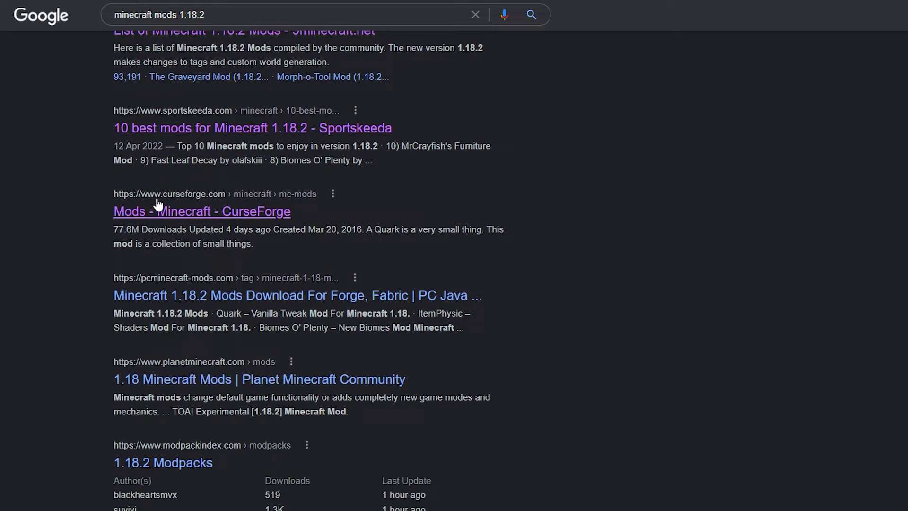
Open CurseForge's Minecraft mods list filtered to Forge and scroll to Xaero's Minimap
click(246, 216)
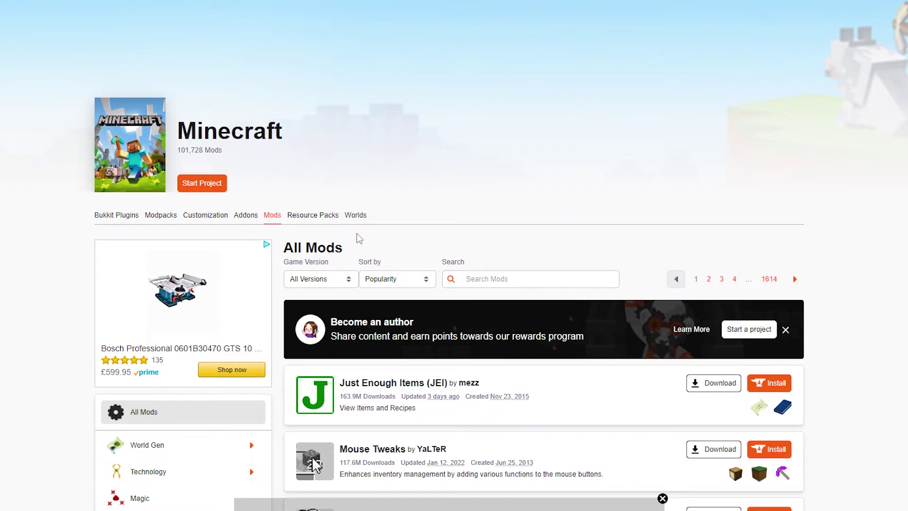
click(333, 283)
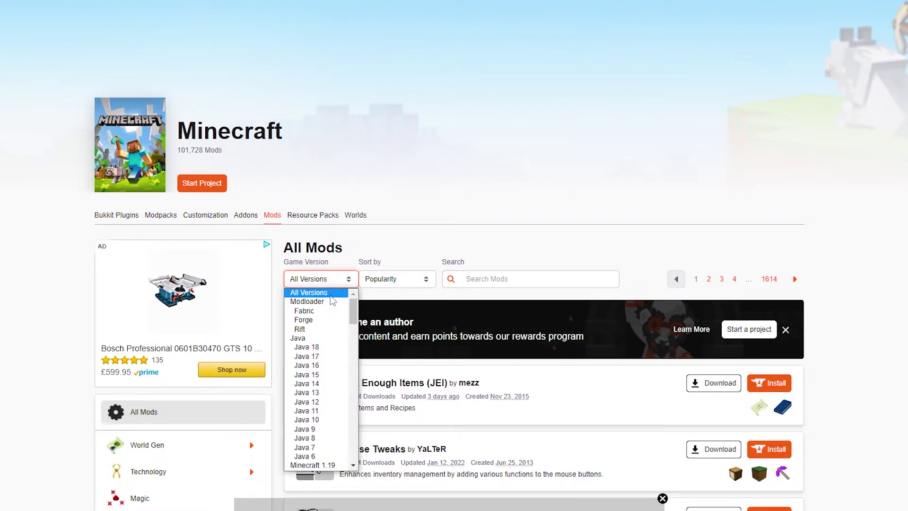
click(303, 320)
scroll(412, 284, down, 4)
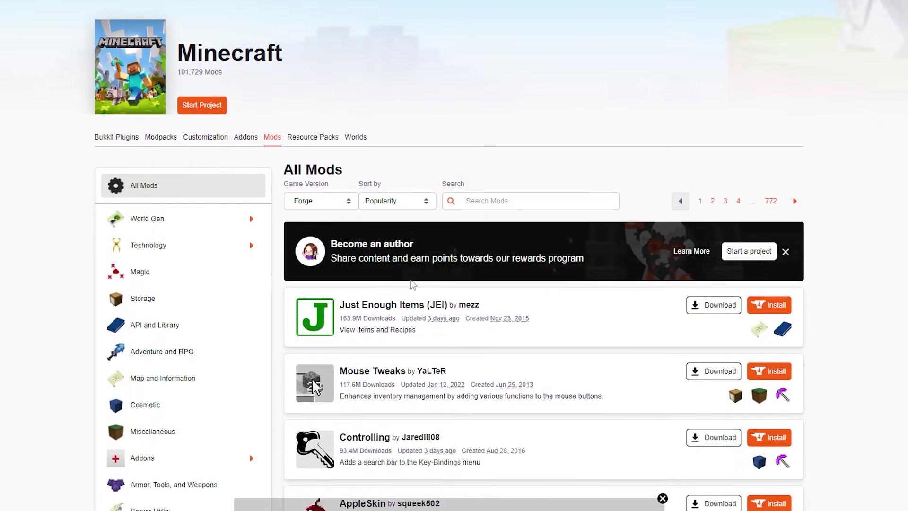
scroll(414, 283, down, 5)
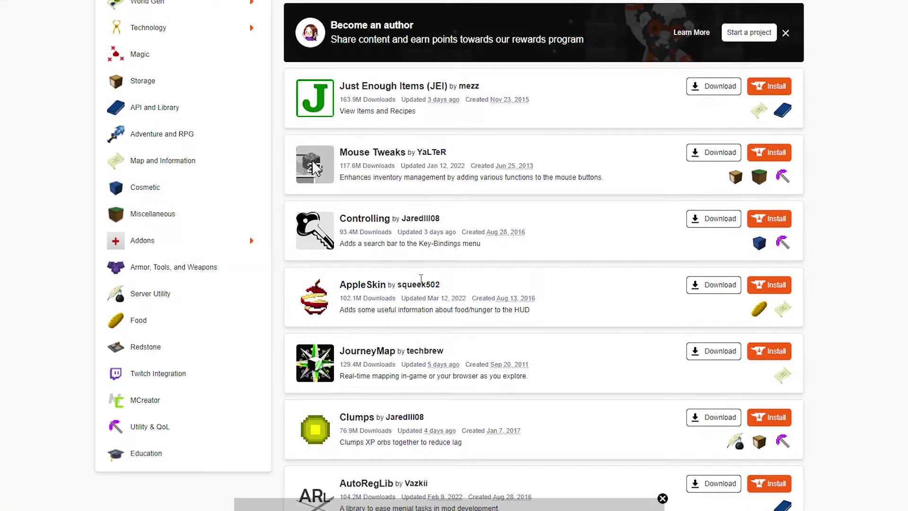
scroll(420, 255, down, 10)
scroll(419, 229, down, 10)
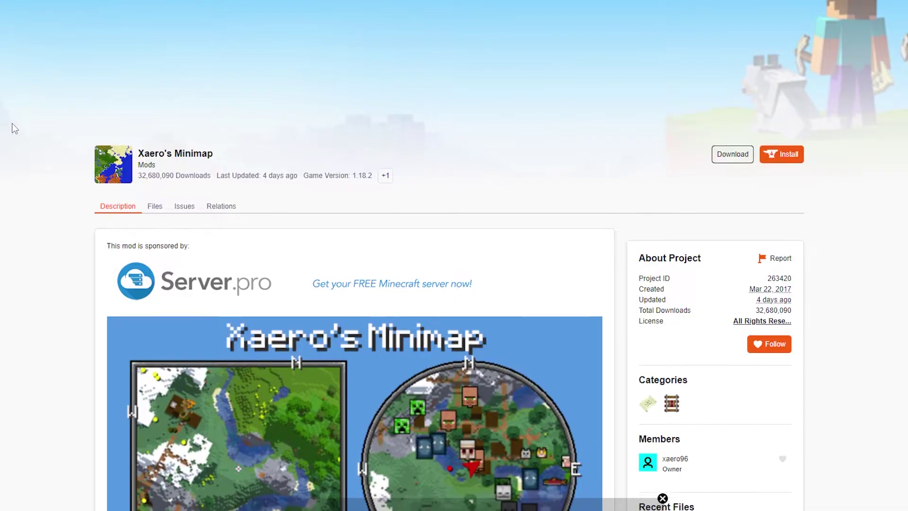
scroll(15, 129, down, 2)
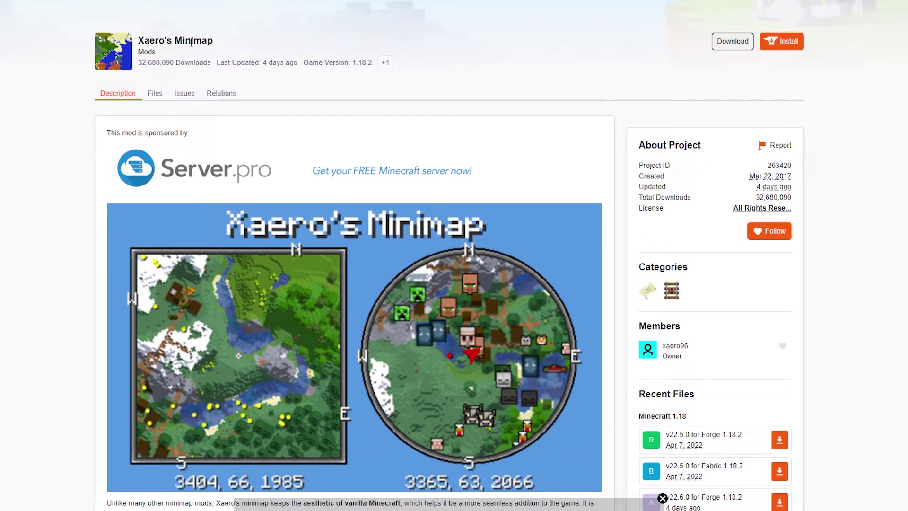
Check 1.18.2 support, then download v22.5.0 for Forge 1.18.2 from the Files list
drag(353, 63, 373, 62)
click(358, 84)
click(154, 95)
scroll(230, 184, down, 3)
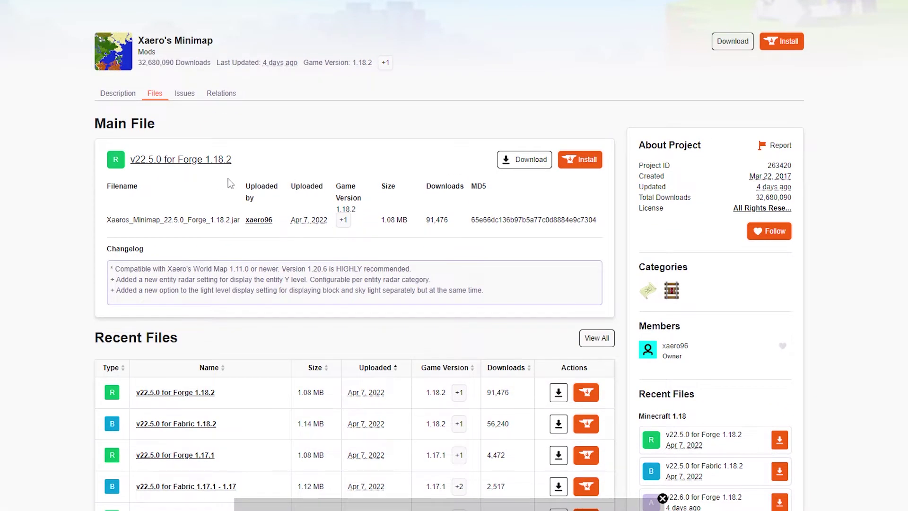
scroll(231, 184, down, 2)
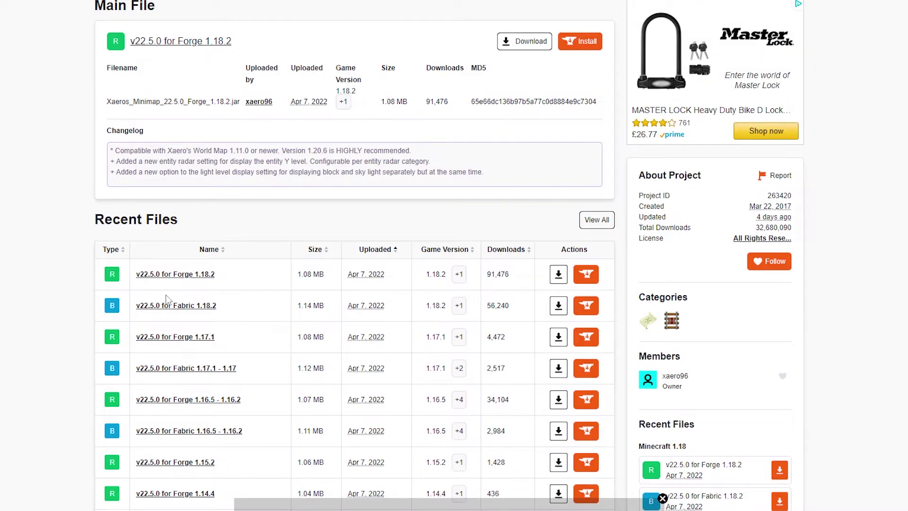
scroll(224, 296, down, 1)
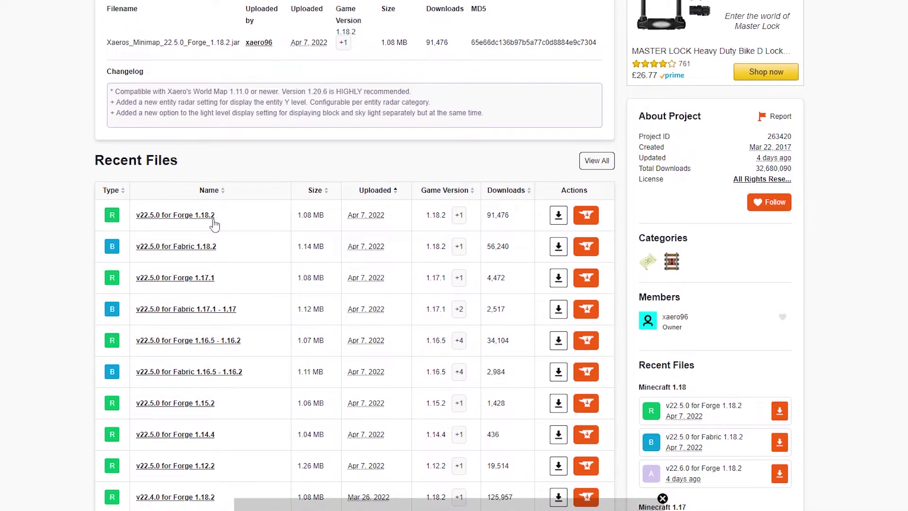
click(559, 217)
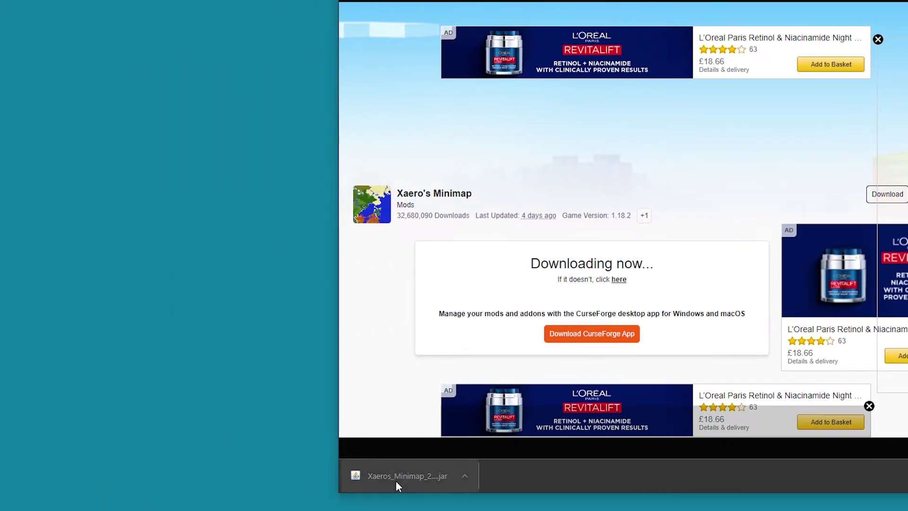
Save the Xaero's Minimap jar to the desktop's left side and start Minecraft Launcher
drag(396, 481, 198, 109)
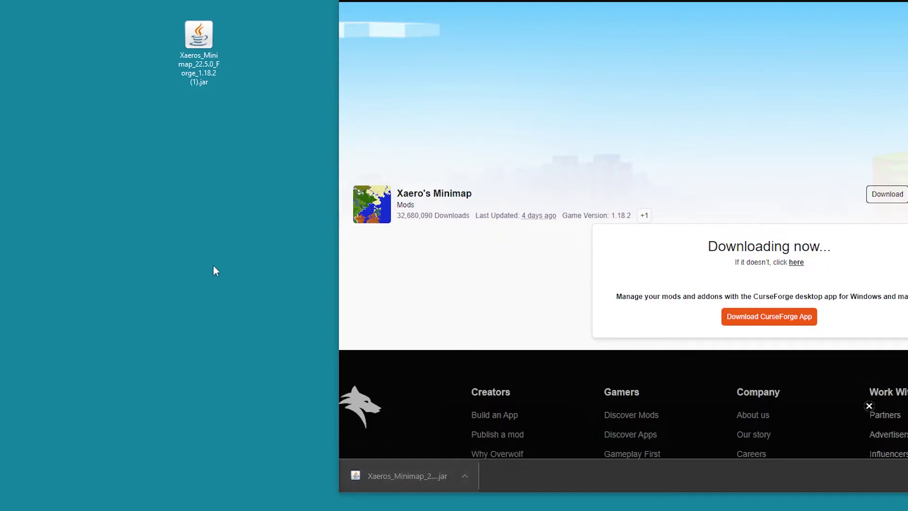
drag(405, 134, 546, 230)
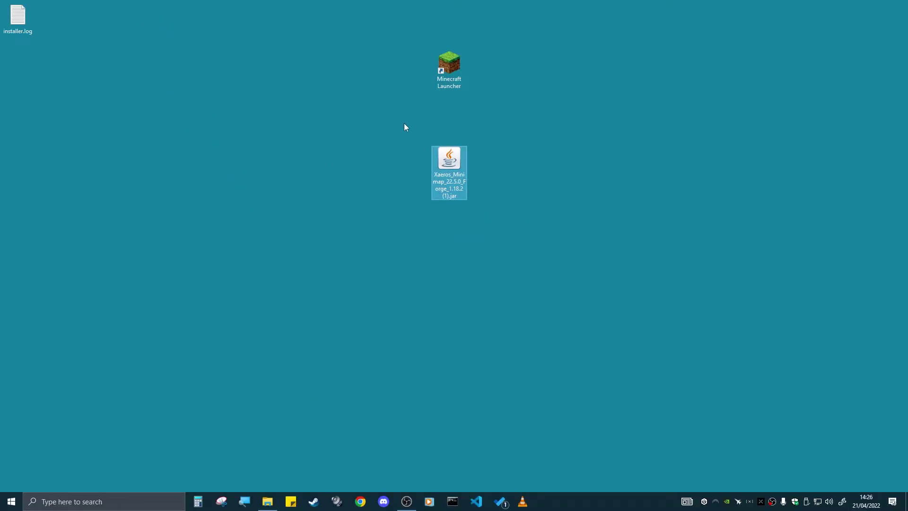
click(567, 213)
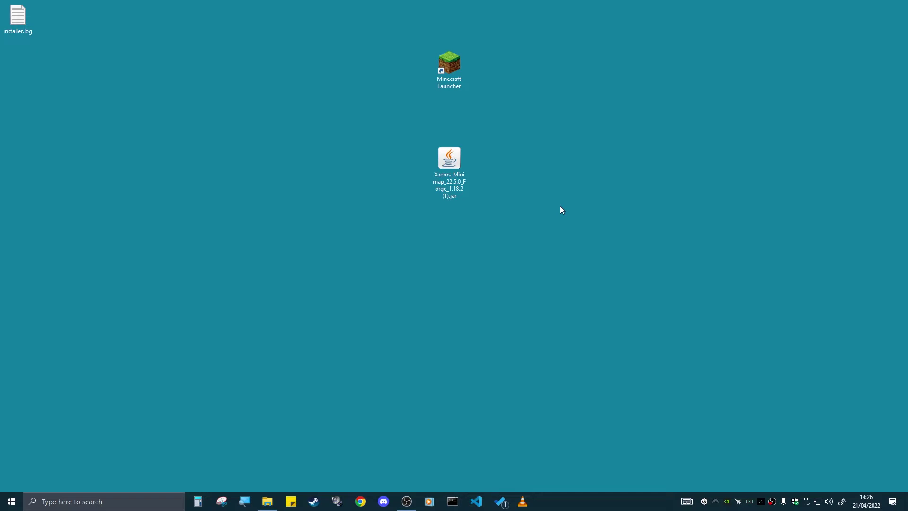
drag(437, 161, 224, 150)
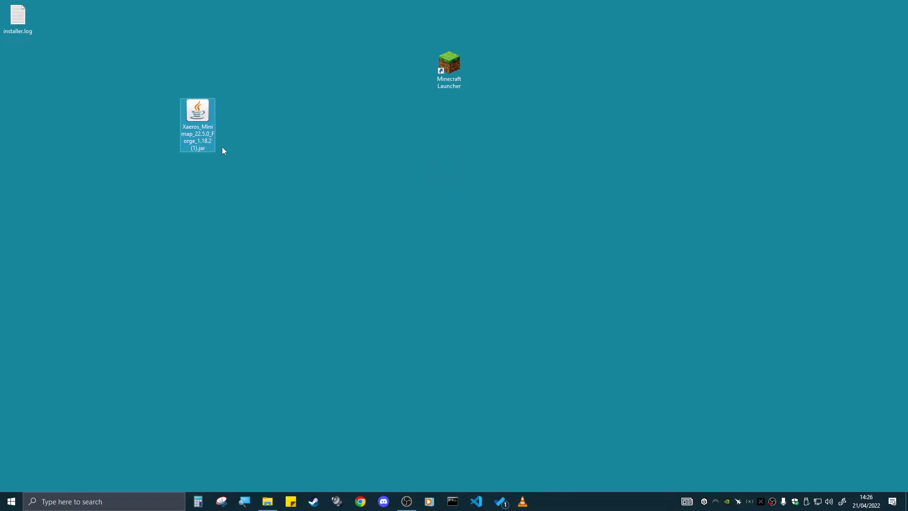
double_click(450, 60)
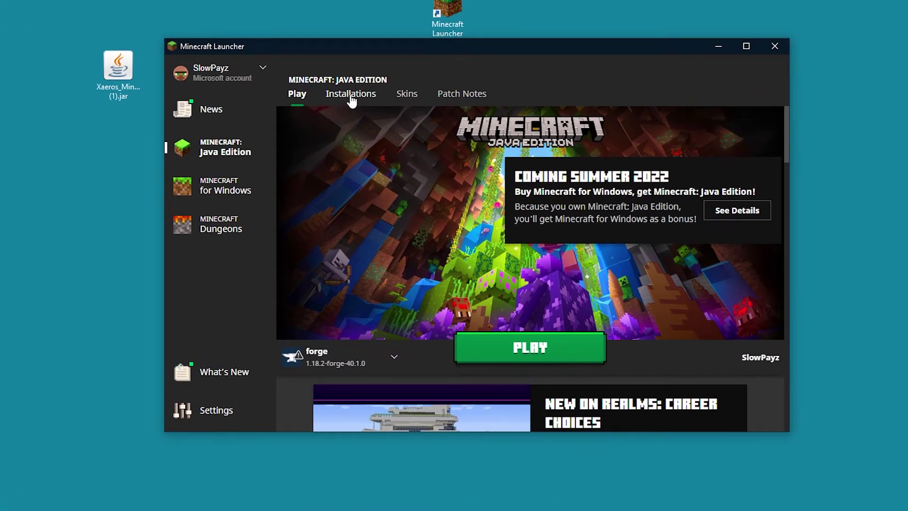
Open the .minecraft game folder from the forge 1.18.2 installation in the launcher's installations list
click(352, 98)
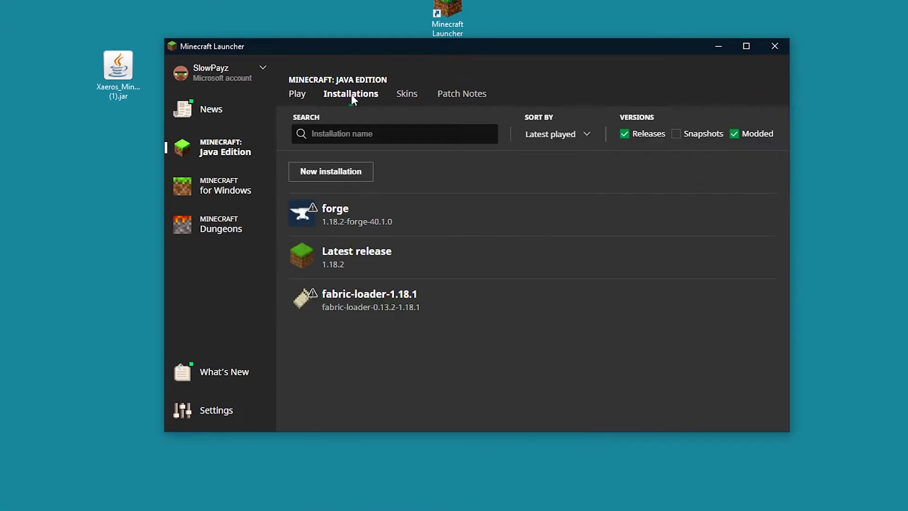
mouse_move(746, 235)
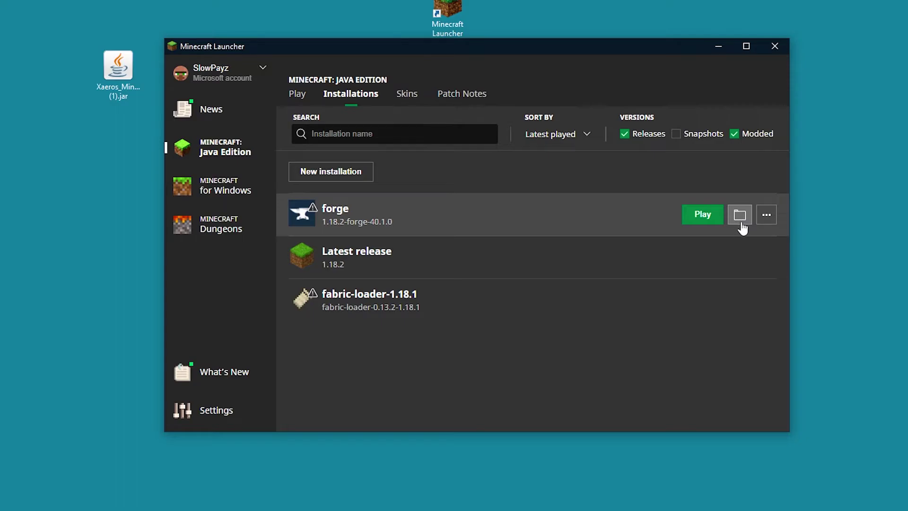
click(740, 220)
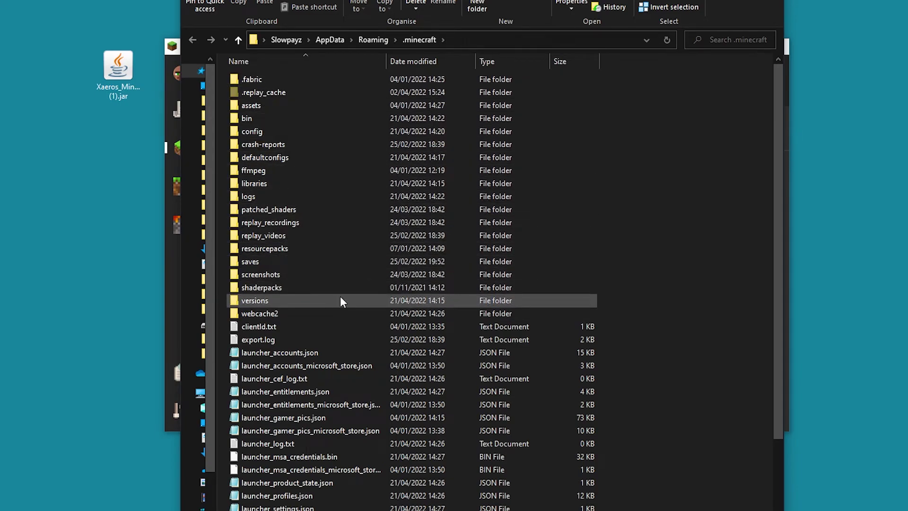
Create a new folder named 'mods' inside .minecraft
right_click(626, 136)
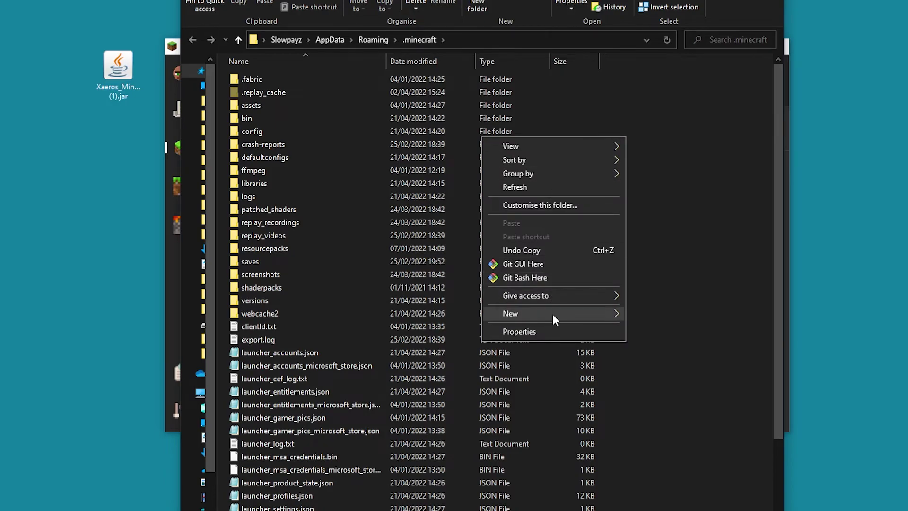
mouse_move(553, 314)
click(669, 314)
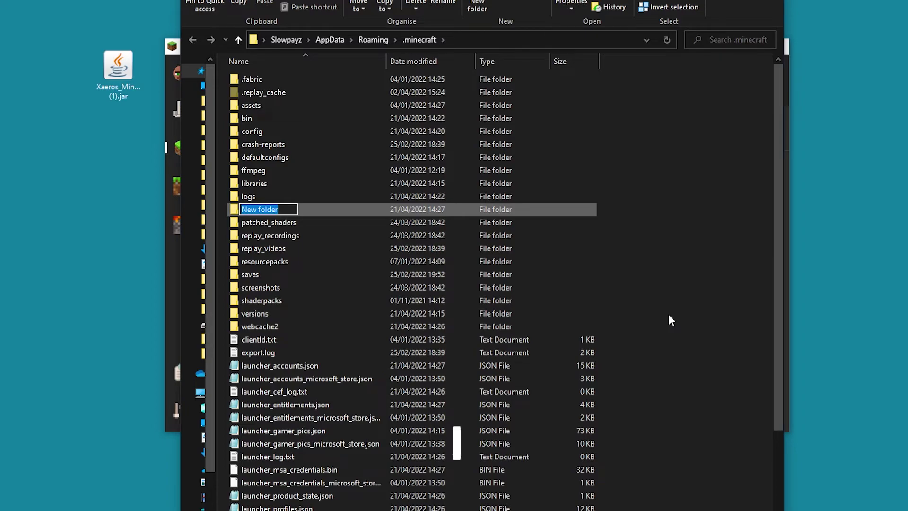
text(mod)
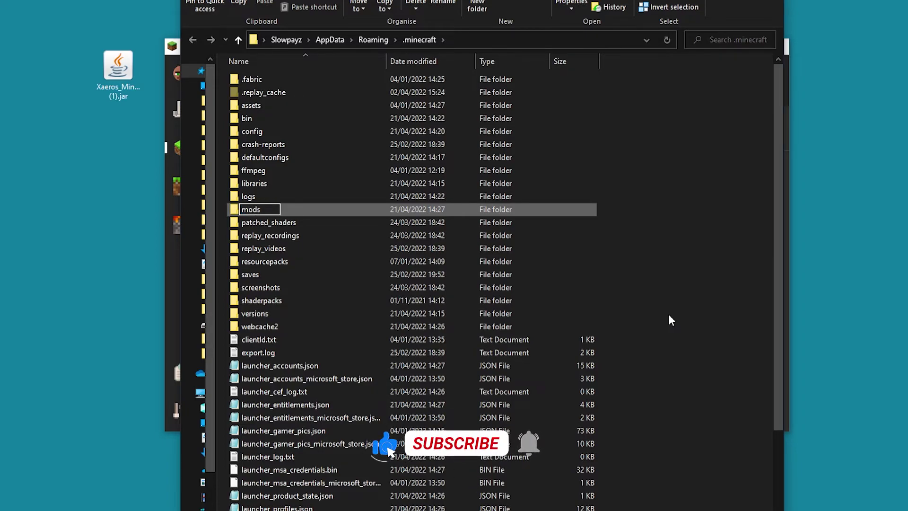
text(s)
key(Return)
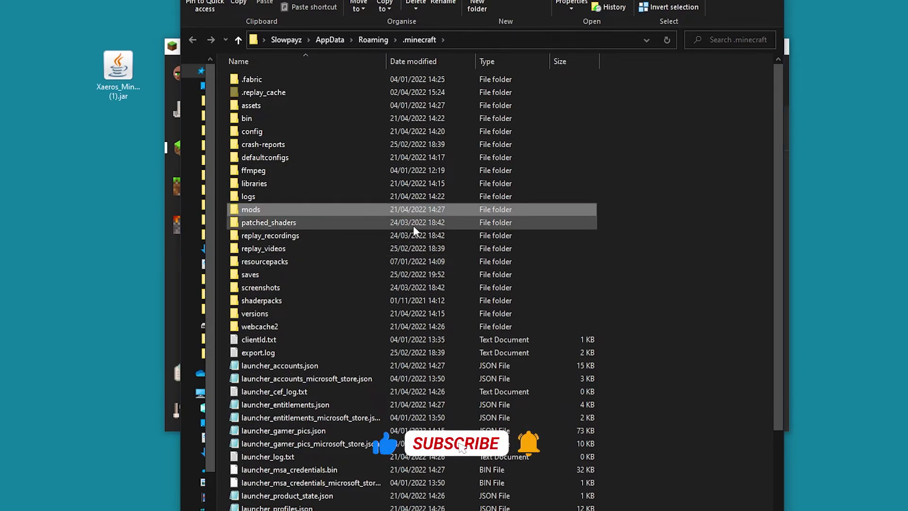
Move the Xaero's Minimap jar into the mods folder and launch the forge 1.18.2 game
double_click(280, 210)
drag(124, 69, 352, 168)
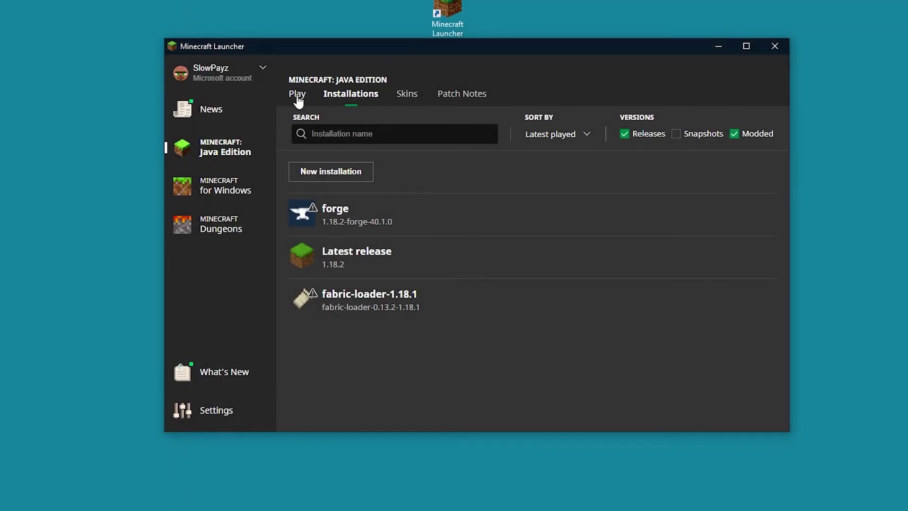
click(299, 94)
click(511, 352)
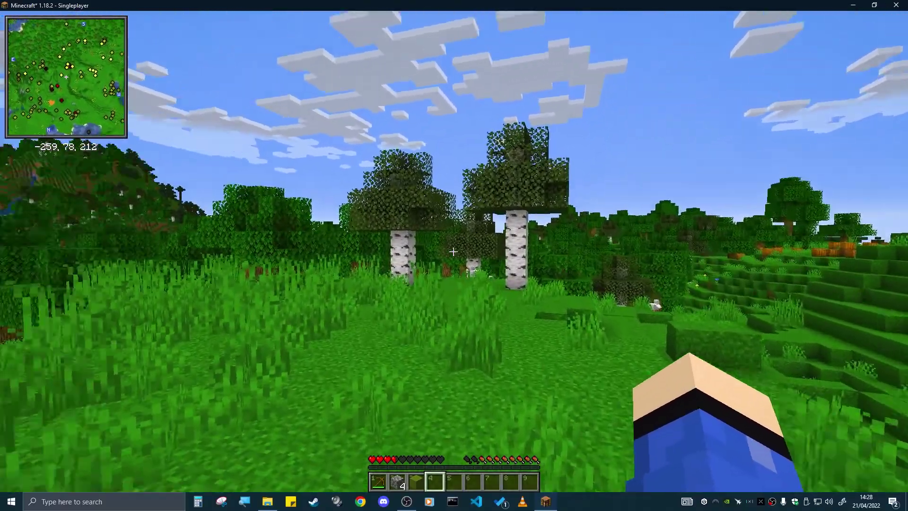
Walk past the birch trees and over the grassy hillside to the pumpkin patch, minimap showing -294, 77, 270
key(w)
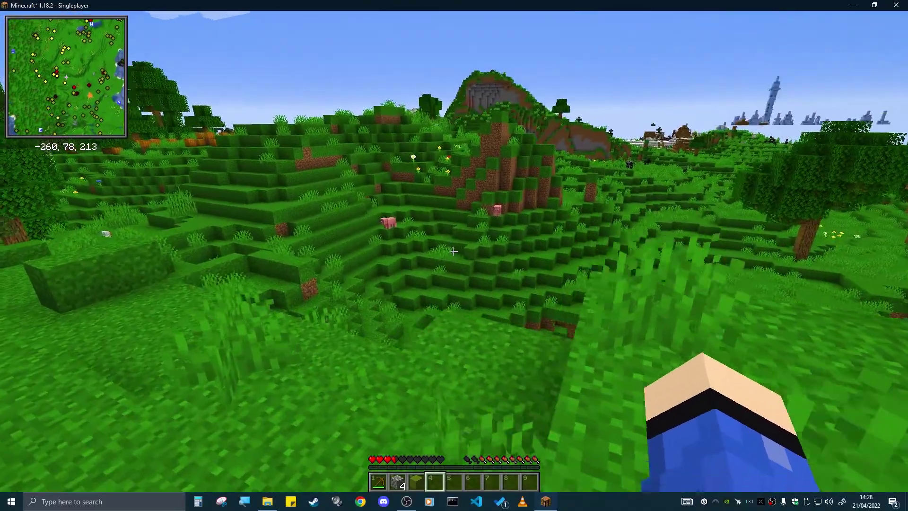
key(w)
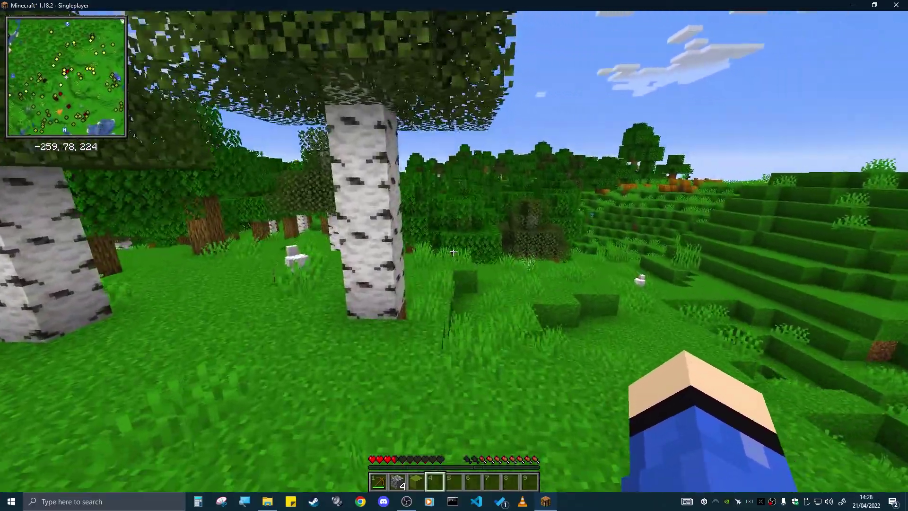
key(w)
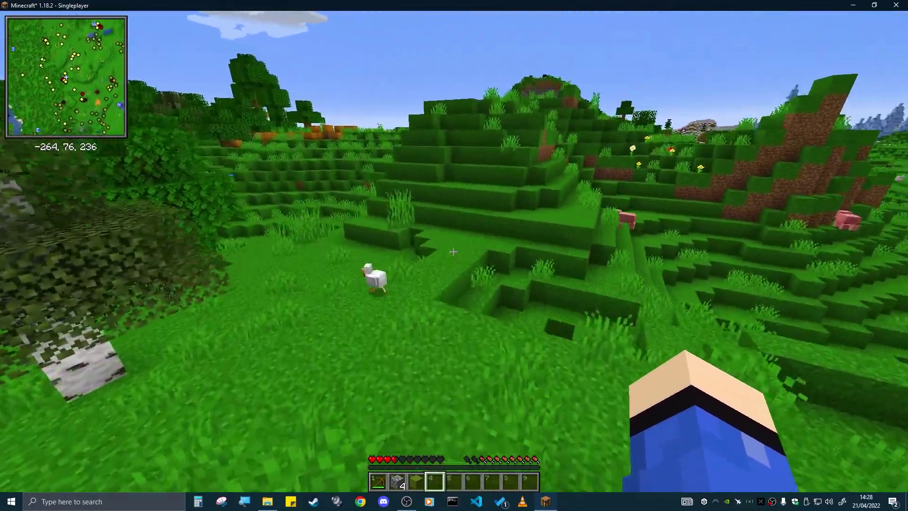
key(w)
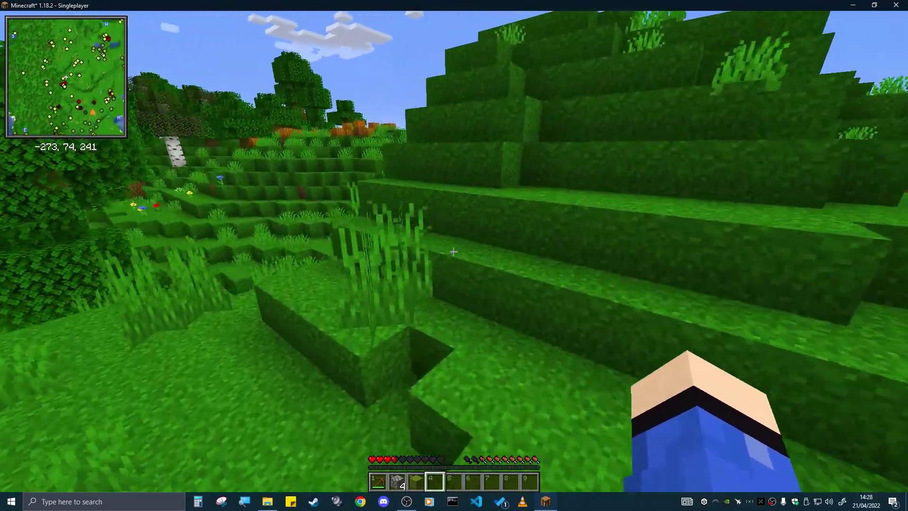
key(w)
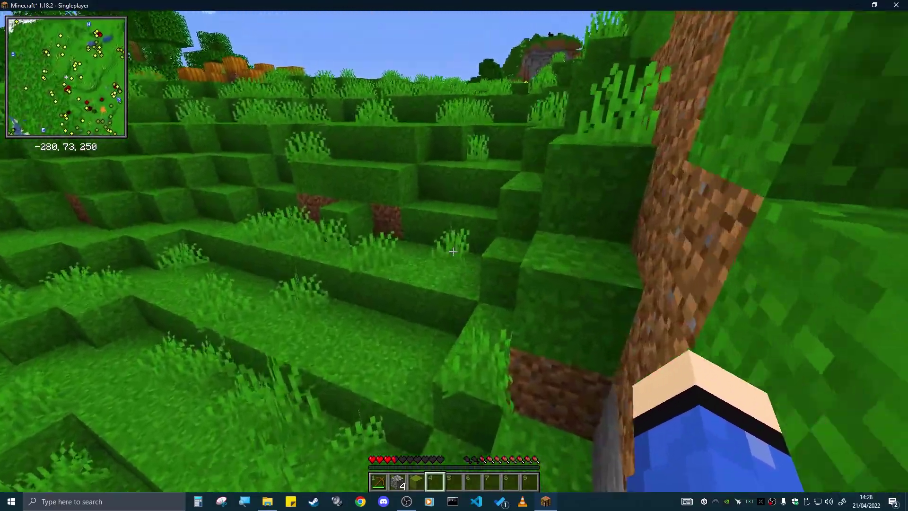
key(w)
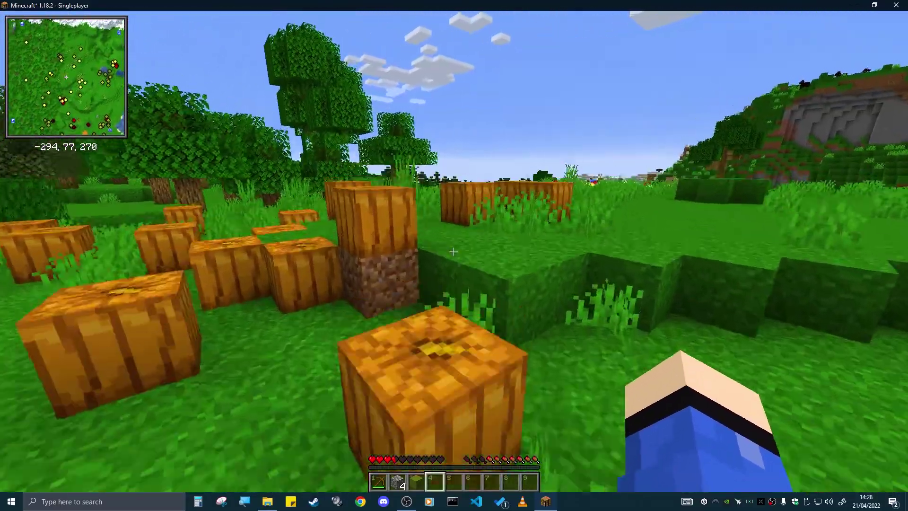